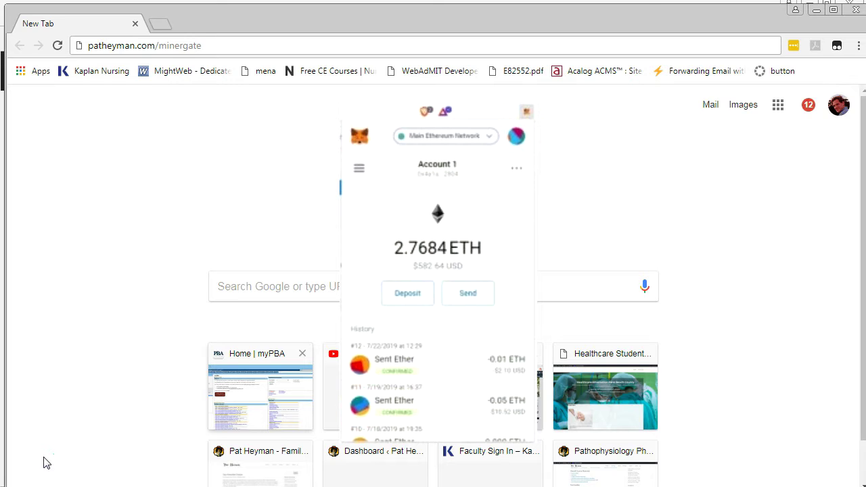
# Step: Dismiss the Ethereum wallet popup and select the patheyman.com/minergate address in the new tab
pyautogui.click(76, 395)
pyautogui.click(227, 47)
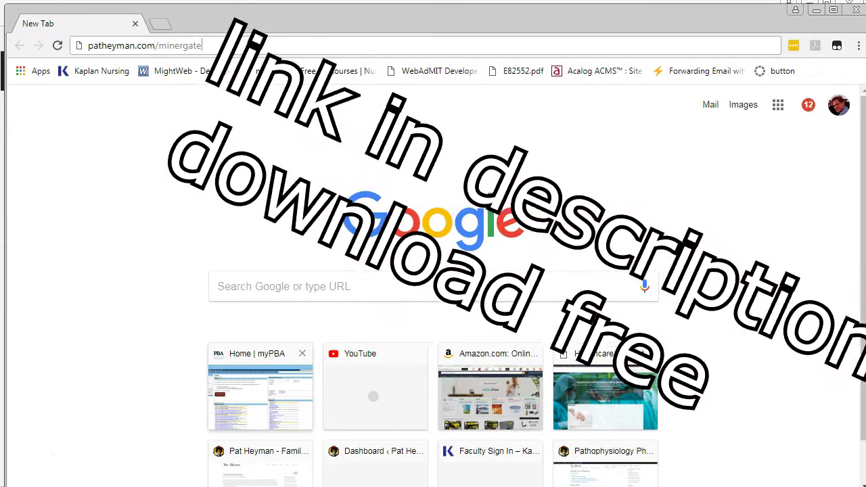
# Step: Load the MinerGate link and go to the site's Downloads page
pyautogui.click(227, 46)
pyautogui.press('Return')
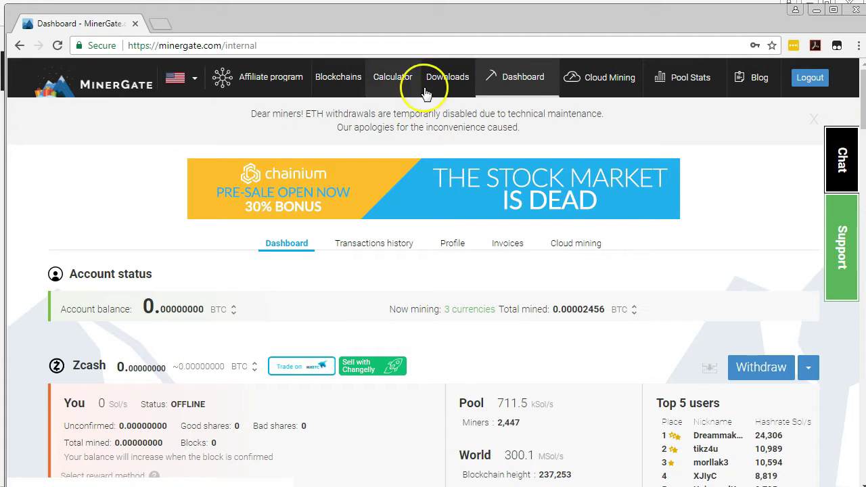
pyautogui.click(445, 78)
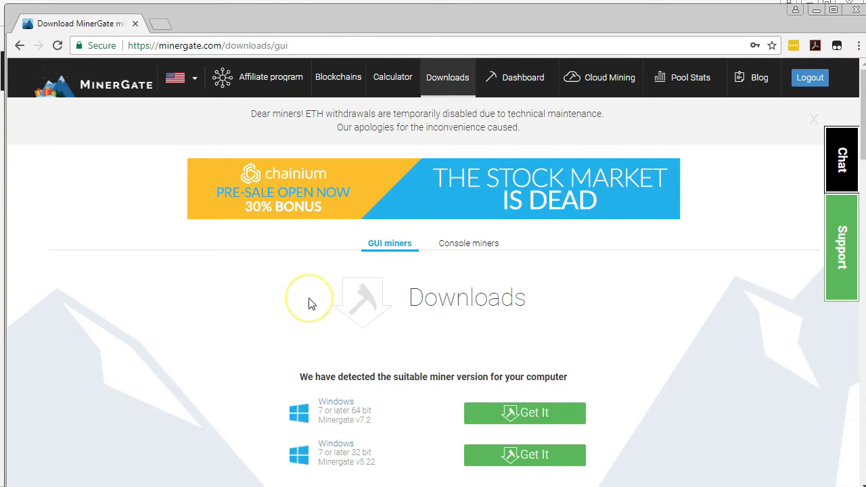
# Step: Download the MinerGate 7.2 installer for Windows 64-bit and open the finished file
pyautogui.scroll(-1, 308, 304)
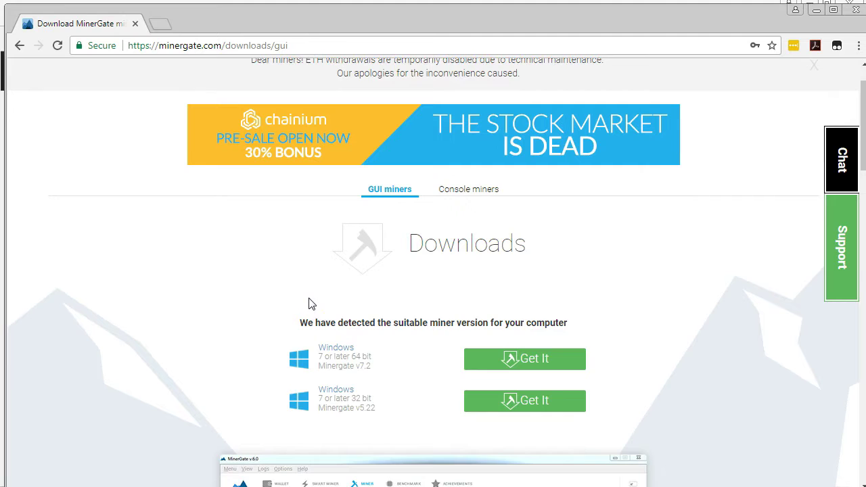
pyautogui.scroll(-1, 310, 301)
pyautogui.scroll(3, 309, 300)
pyautogui.scroll(-3, 308, 304)
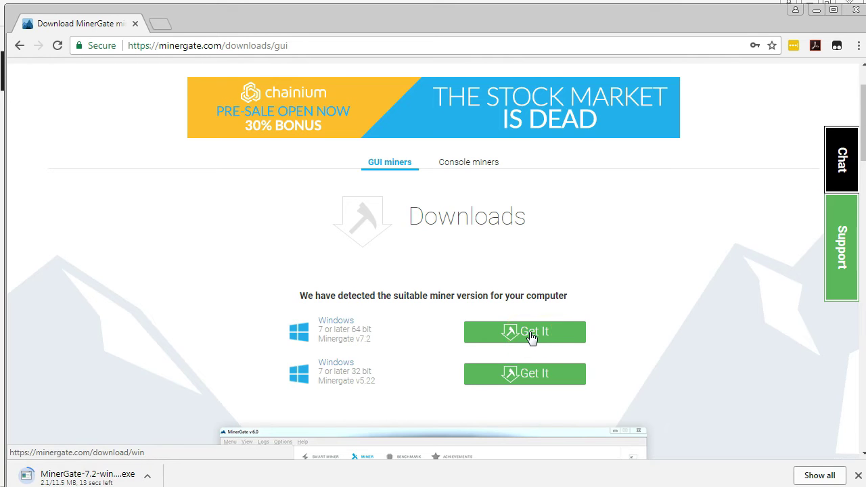
pyautogui.click(281, 348)
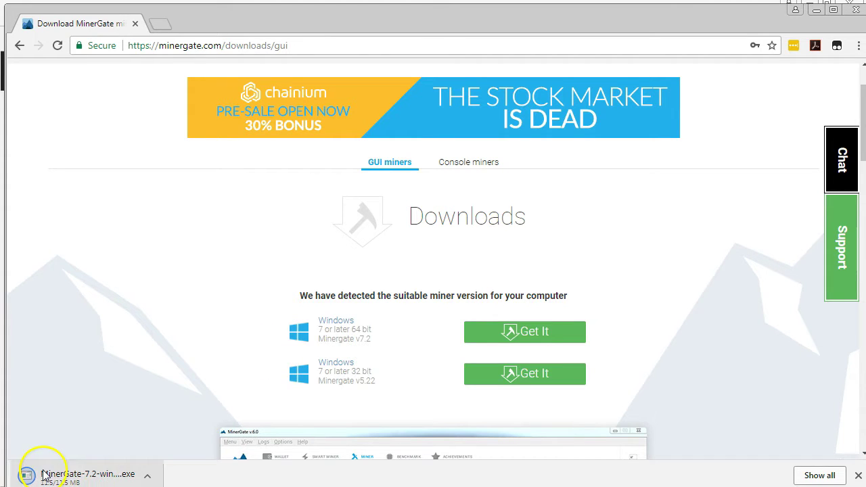
pyautogui.click(94, 476)
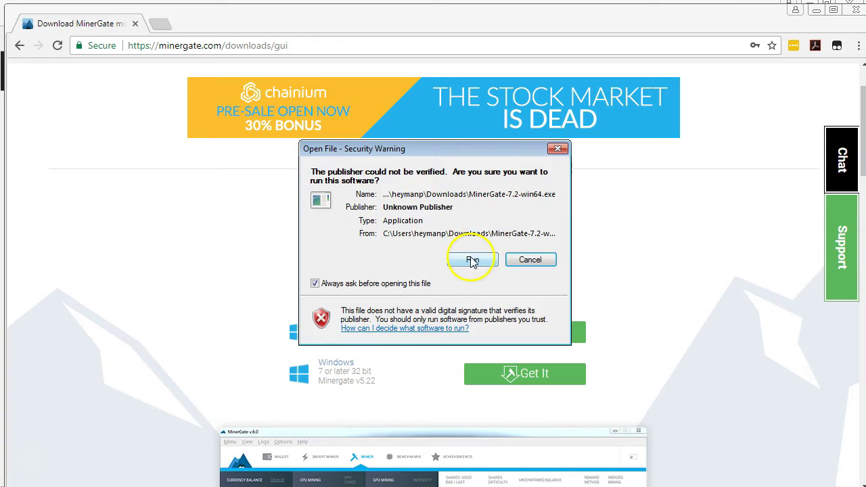
# Step: Run the installer and install MinerGate to C:\Program Files\MinerGate with all default options
pyautogui.click(472, 259)
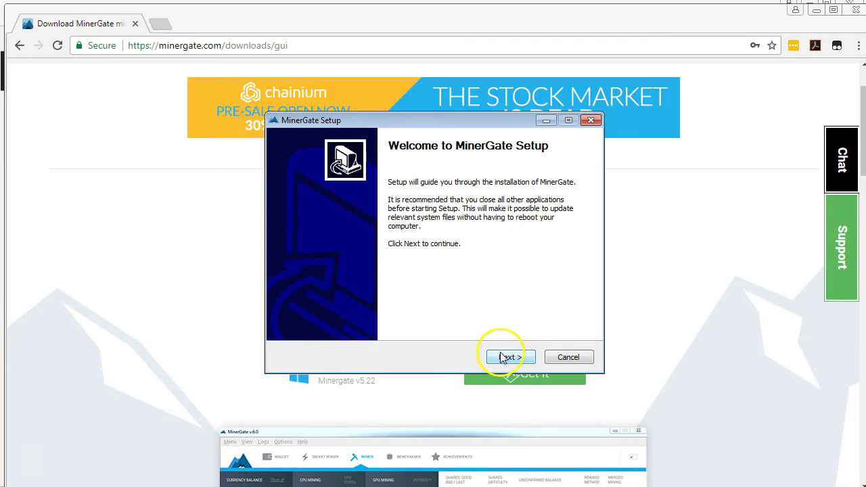
pyautogui.click(509, 356)
pyautogui.click(508, 357)
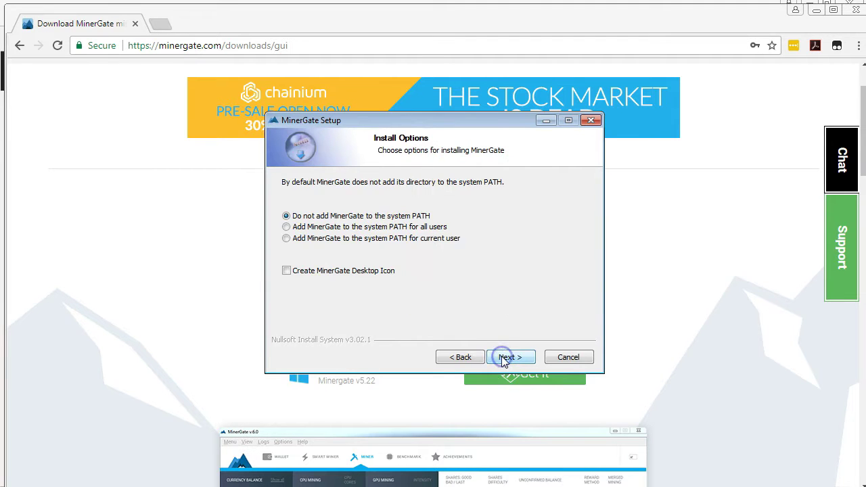
pyautogui.click(508, 357)
pyautogui.click(502, 359)
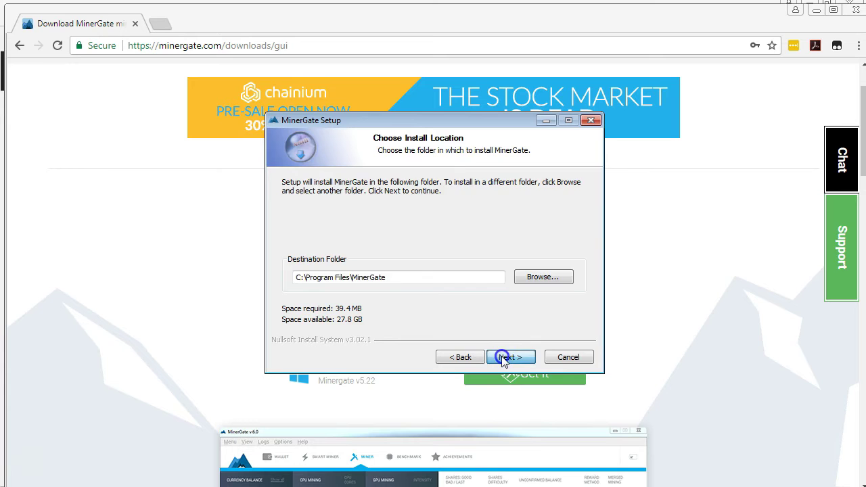
pyautogui.click(502, 358)
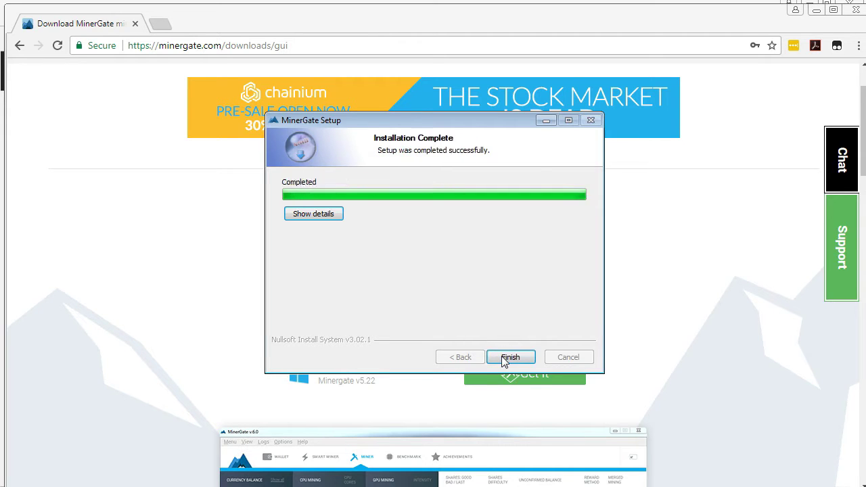
pyautogui.click(504, 358)
# Step: Launch MinerGate and enter the account e-mail in the sign-in Email field, fixing a typo
pyautogui.click(504, 359)
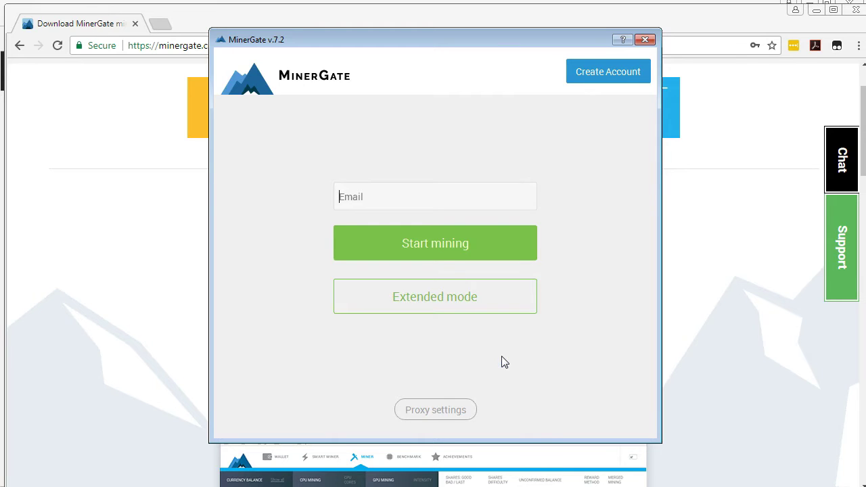
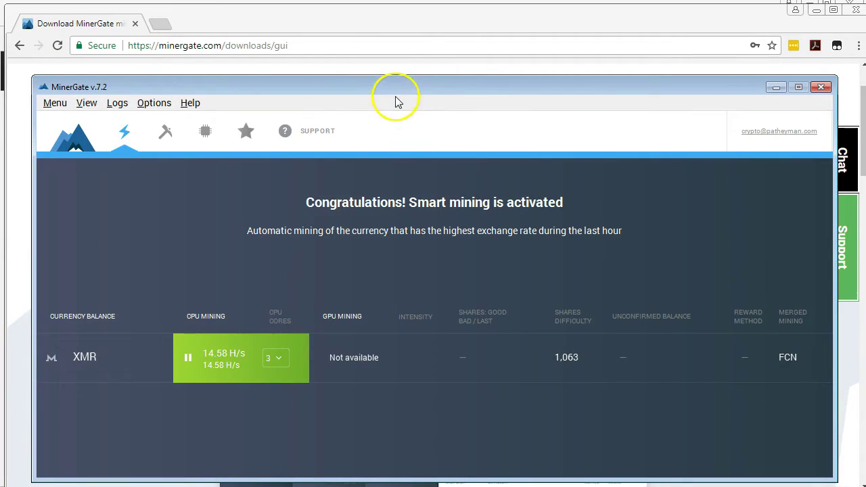
# Step: Move the MinerGate window up and to the left on screen
pyautogui.moveTo(392, 86)
pyautogui.mouseDown()
pyautogui.moveTo(363, 48)
pyautogui.moveTo(372, 33)
pyautogui.mouseUp()
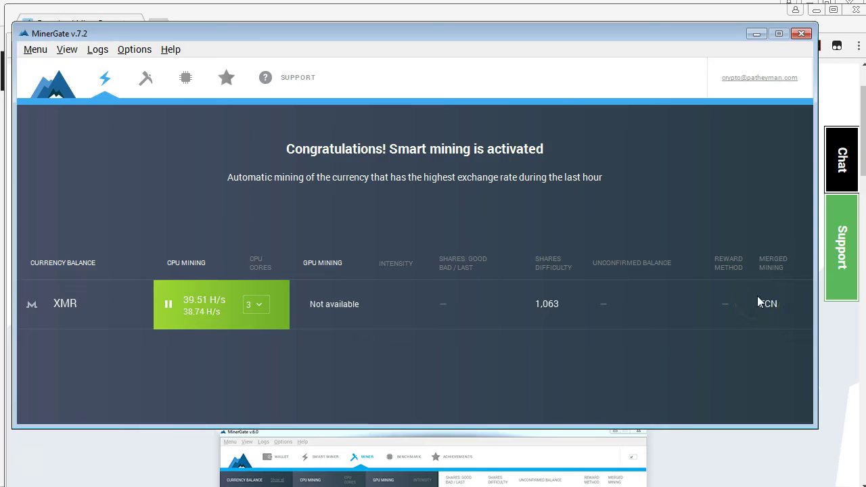
pyautogui.click(431, 218)
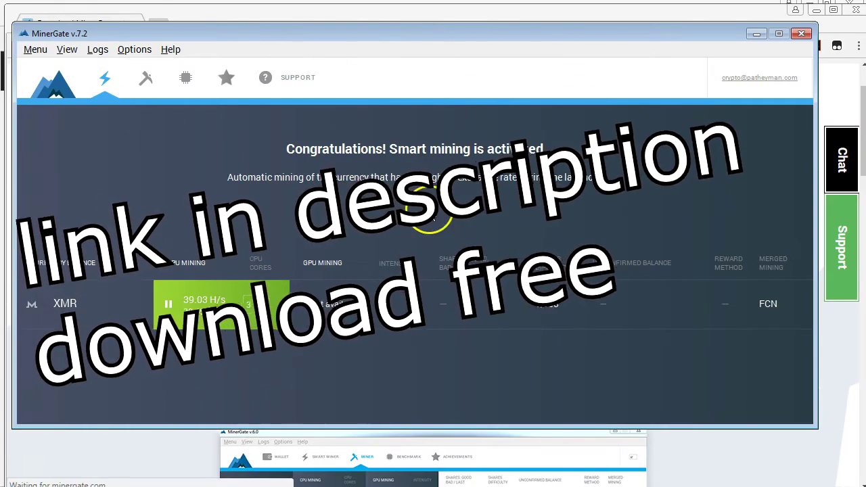
# Step: In the per-currency miner list, set XMR CPU mining to 3 cores
pyautogui.click(147, 81)
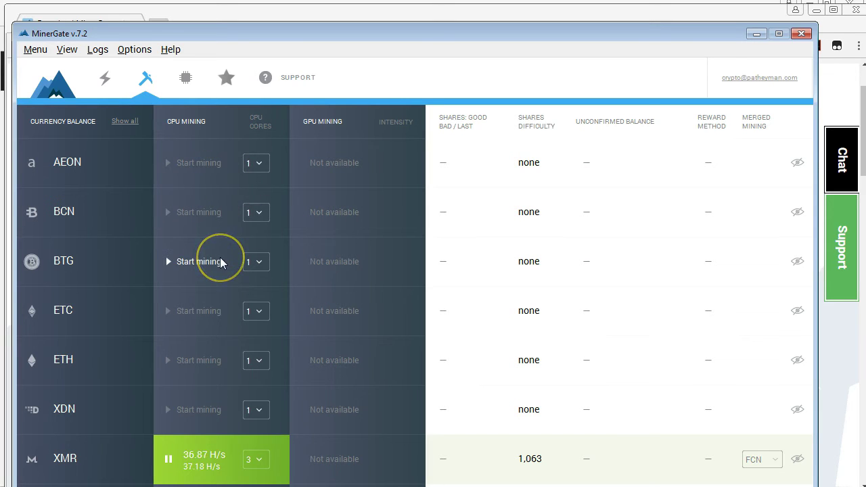
pyautogui.click(254, 460)
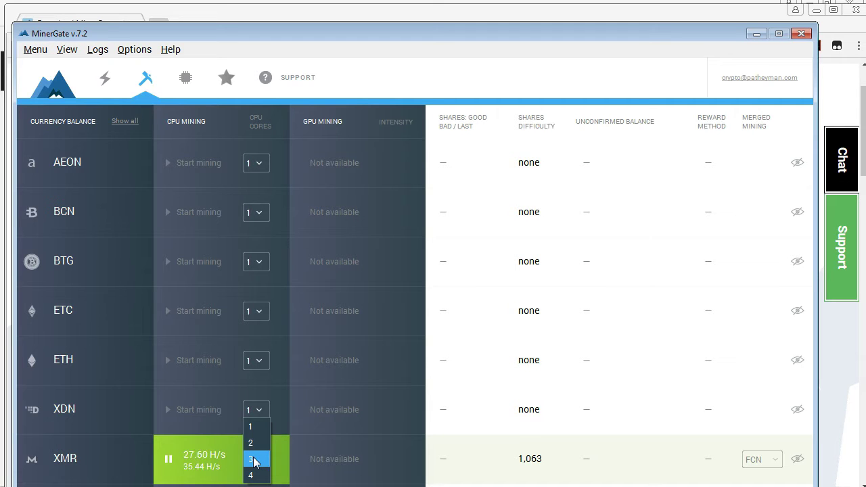
pyautogui.click(191, 454)
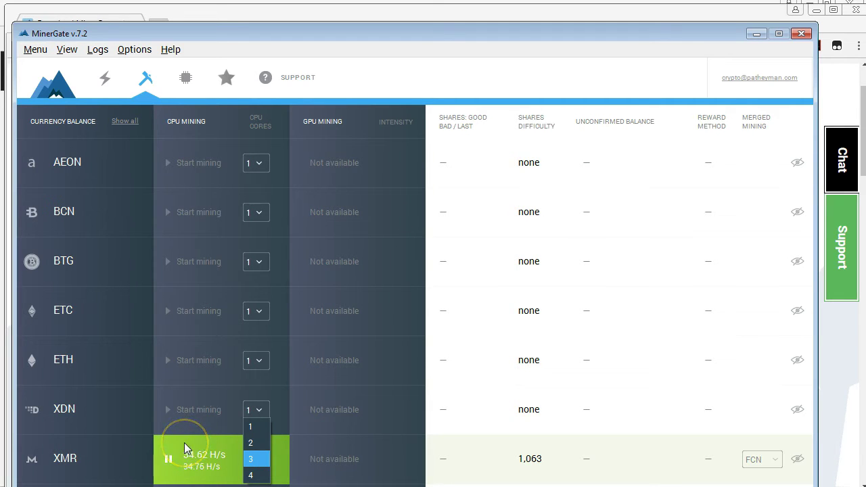
pyautogui.click(194, 458)
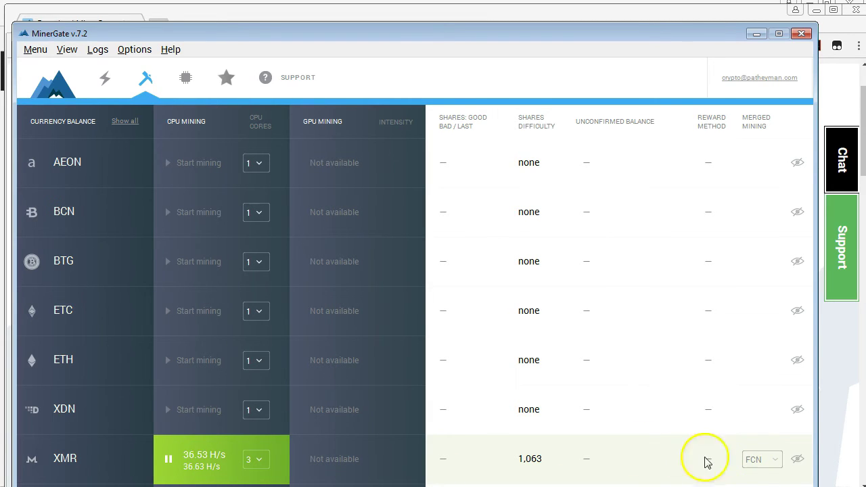
pyautogui.click(261, 461)
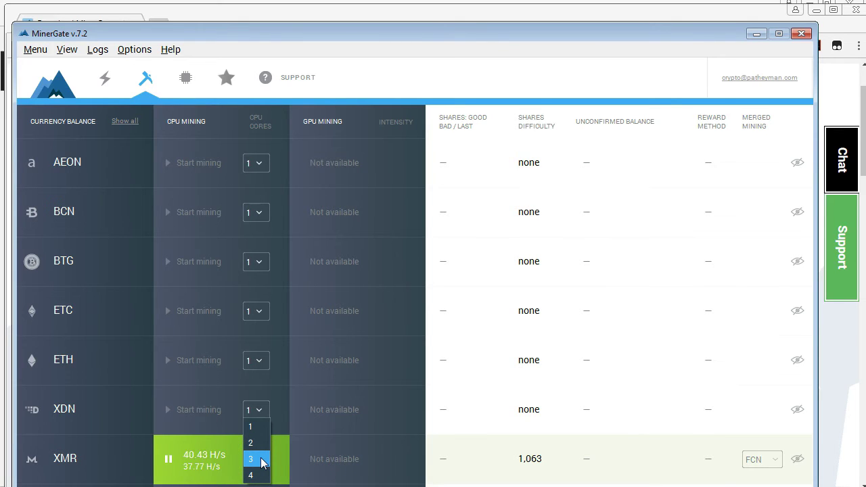
pyautogui.click(261, 461)
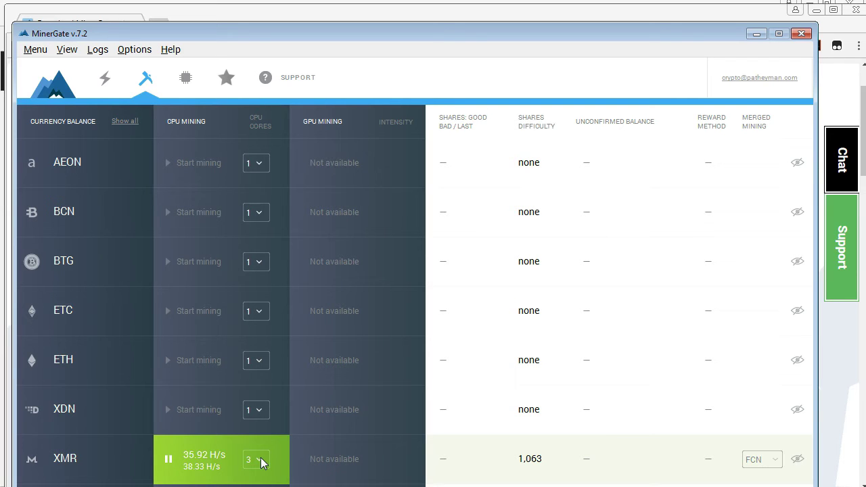
pyautogui.click(261, 463)
pyautogui.click(252, 474)
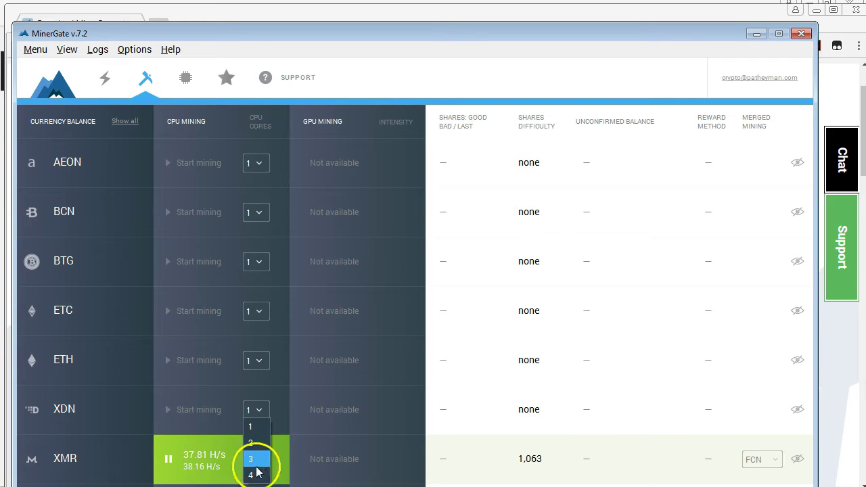
pyautogui.click(251, 464)
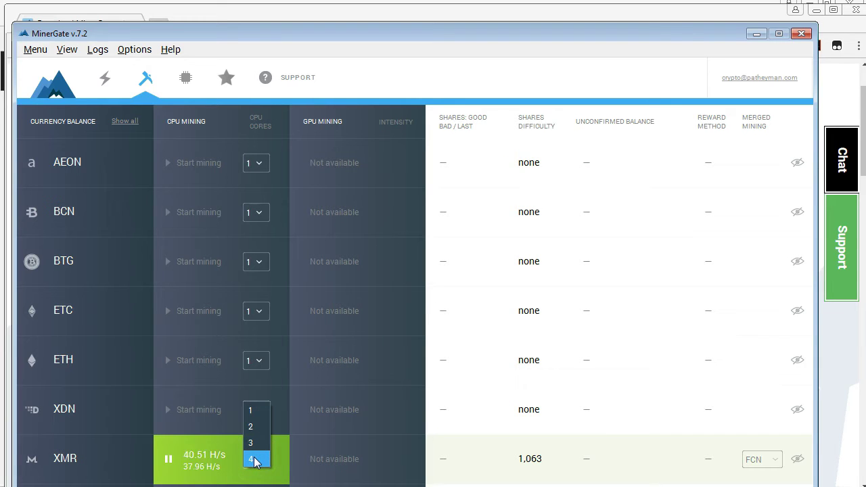
pyautogui.click(255, 445)
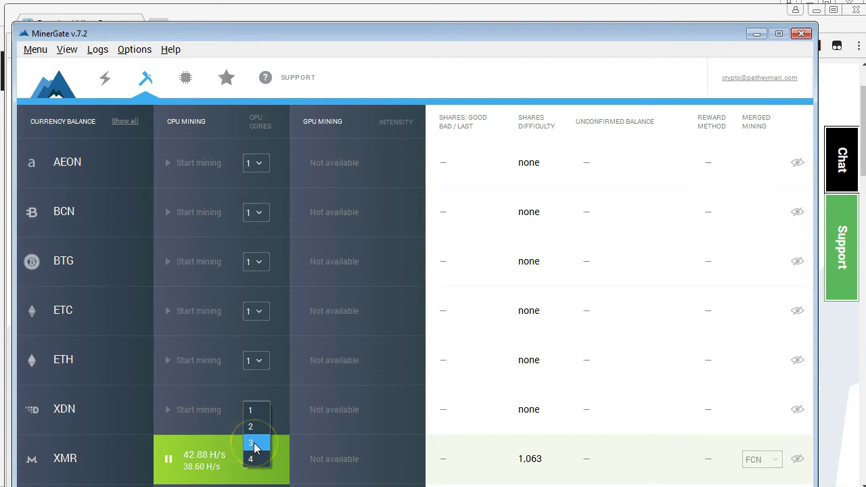
pyautogui.click(197, 459)
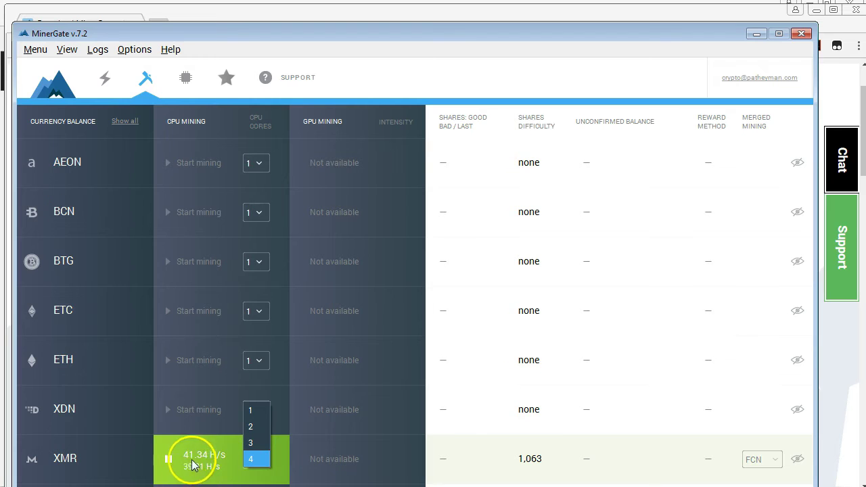
pyautogui.click(255, 446)
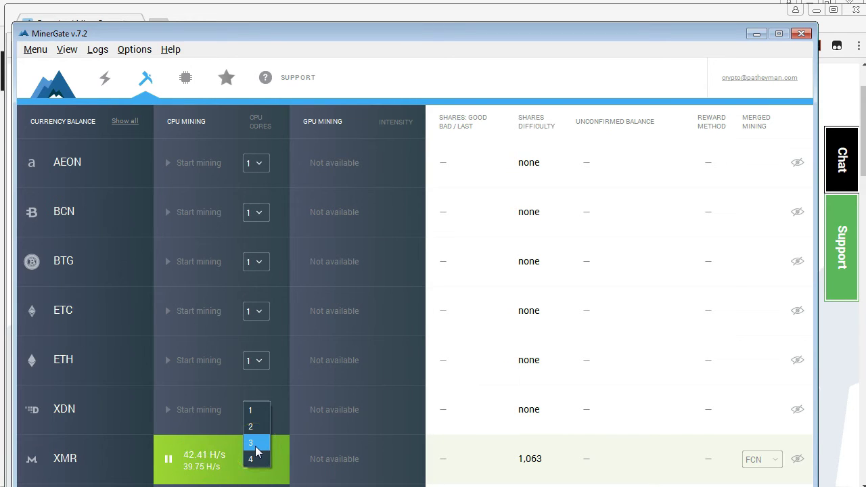
pyautogui.click(255, 445)
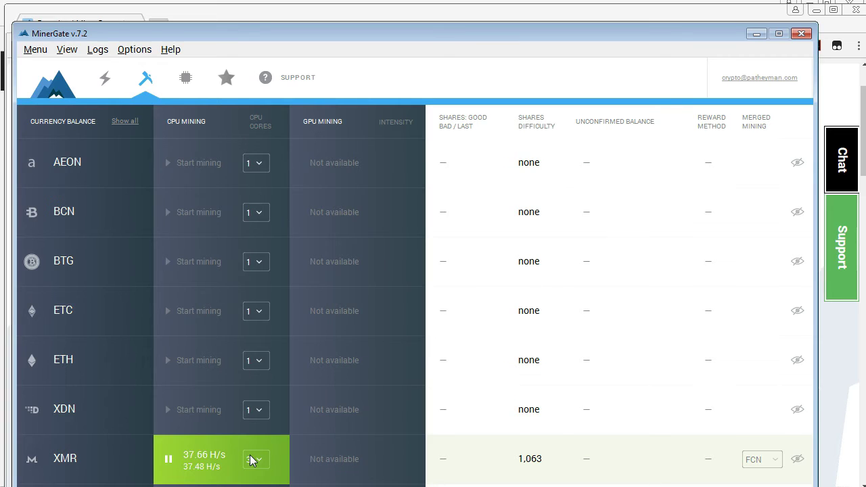
# Step: Switch to Chrome, open the minergate.com Dashboard and highlight the 'Now mining: 3 currencies' summary
pyautogui.hotkey('alt', 'Tab')
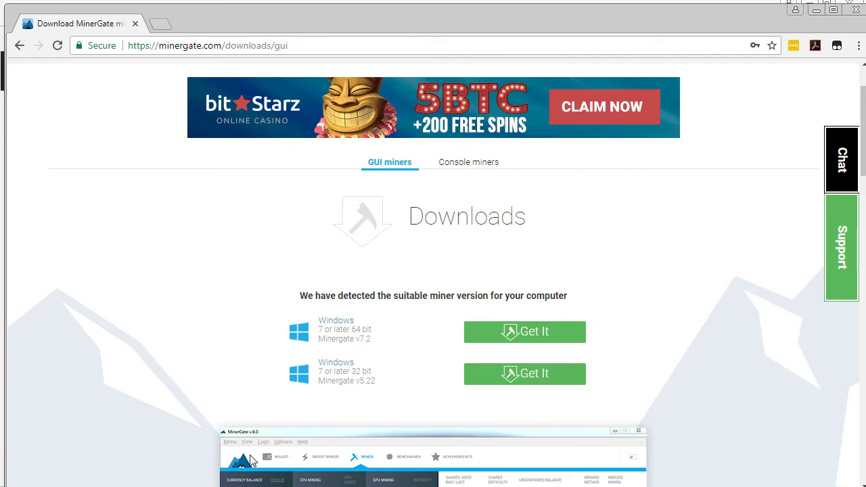
pyautogui.click(201, 414)
pyautogui.scroll(3, 201, 414)
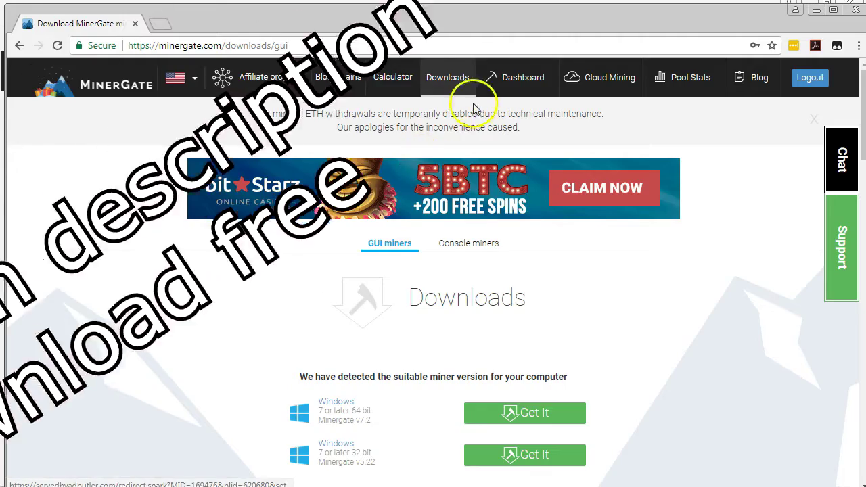
pyautogui.click(509, 76)
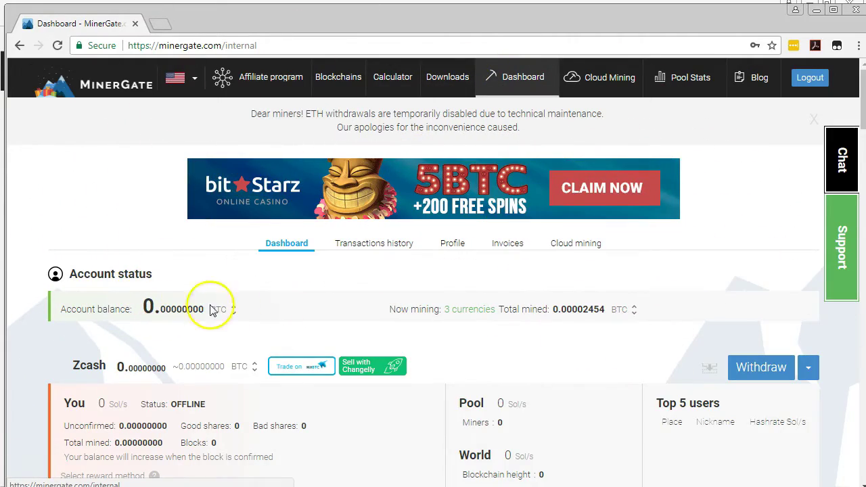
pyautogui.moveTo(389, 314); pyautogui.dragTo(497, 316)
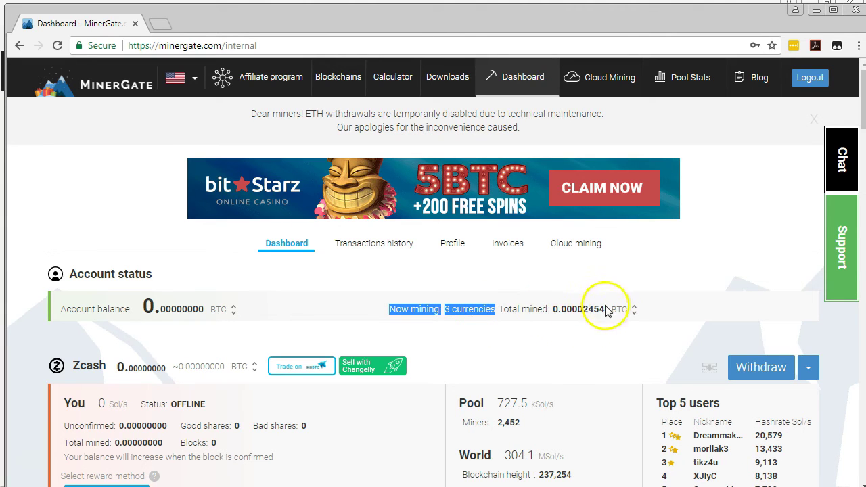
# Step: Scroll down the dashboard through the Monero, FantomCoin and Dashcoin balance sections
pyautogui.click(515, 346)
pyautogui.scroll(-10, 515, 346)
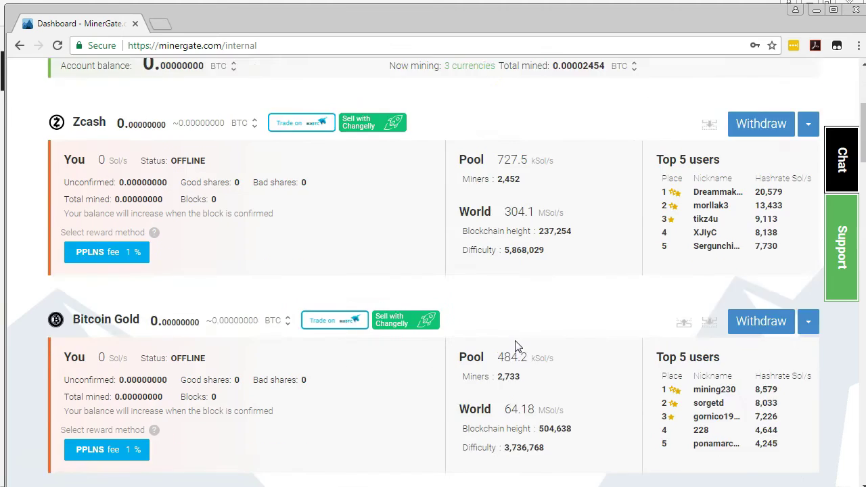
pyautogui.scroll(-4, 515, 342)
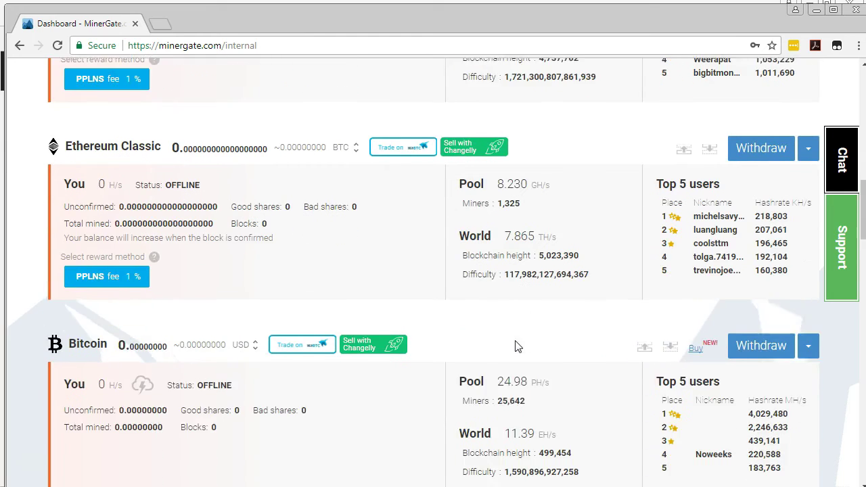
pyautogui.scroll(-2, 516, 346)
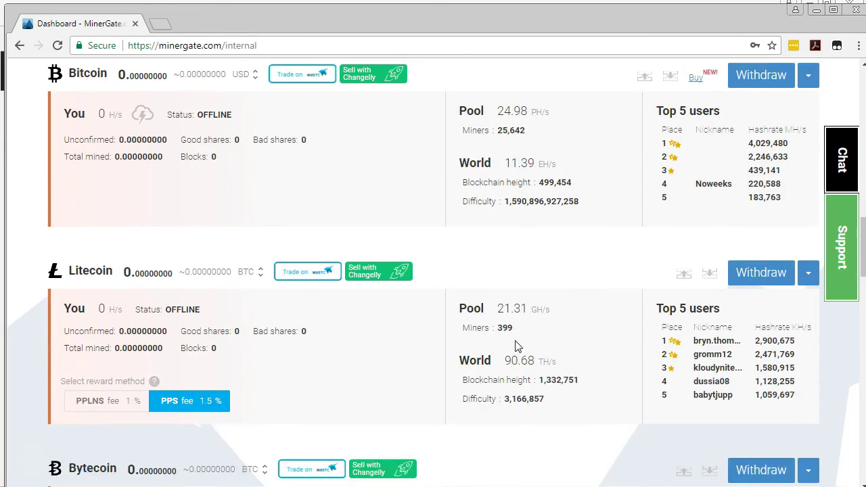
pyautogui.scroll(-7, 516, 347)
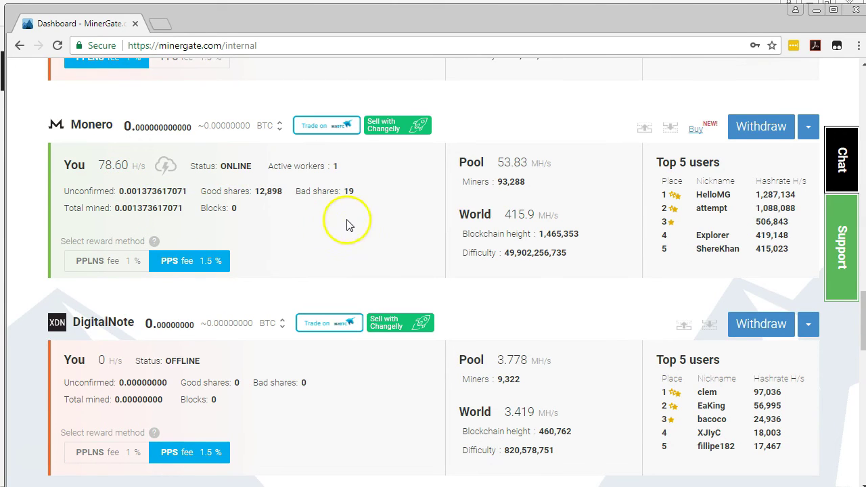
pyautogui.scroll(-3, 350, 226)
pyautogui.scroll(-2, 350, 226)
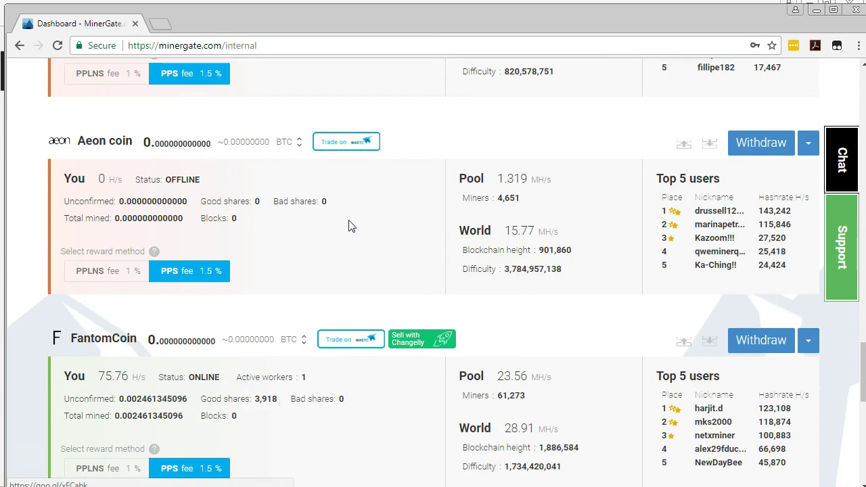
pyautogui.scroll(-3, 350, 227)
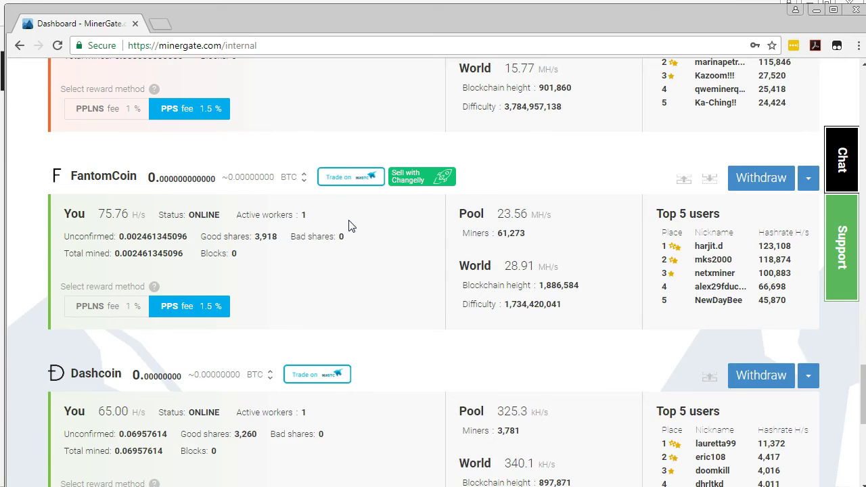
pyautogui.scroll(-1, 350, 226)
pyautogui.scroll(-1, 350, 227)
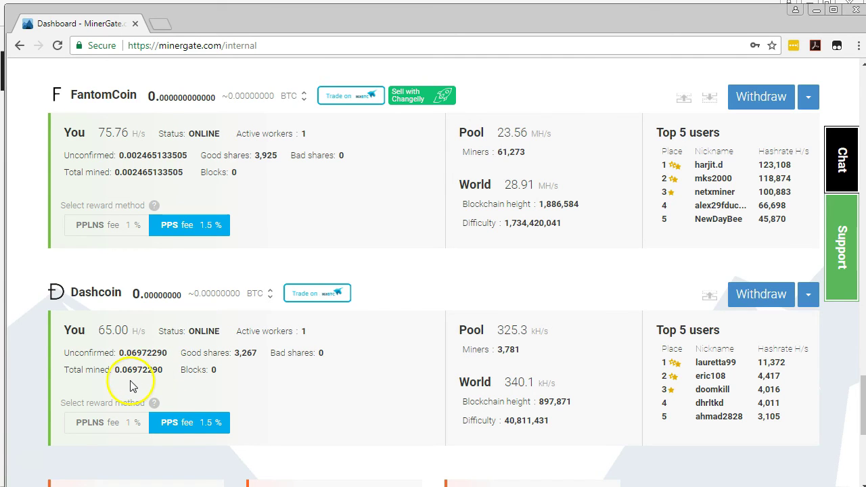
# Step: Bring the MinerGate window in front of Chrome and nudge it slightly higher
pyautogui.click(19, 458)
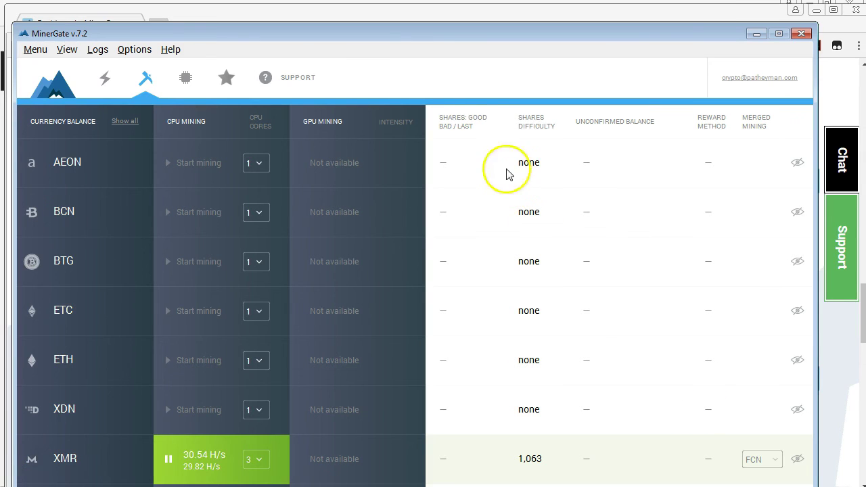
pyautogui.moveTo(433, 33); pyautogui.dragTo(433, 18)
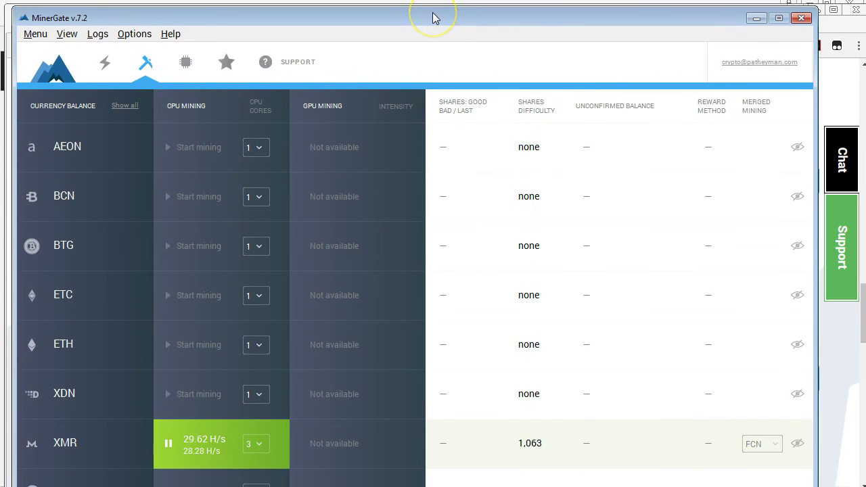